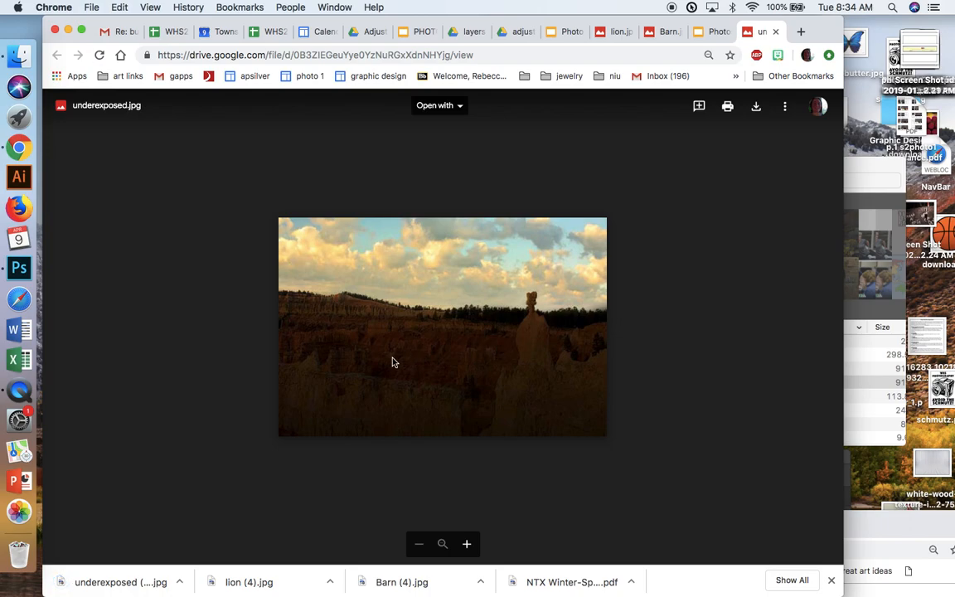
# Step: Open the downloaded underexposed (3).jpg in Photoshop and move the Photoshop window so the whole image is on screen
pyautogui.click(178, 584)
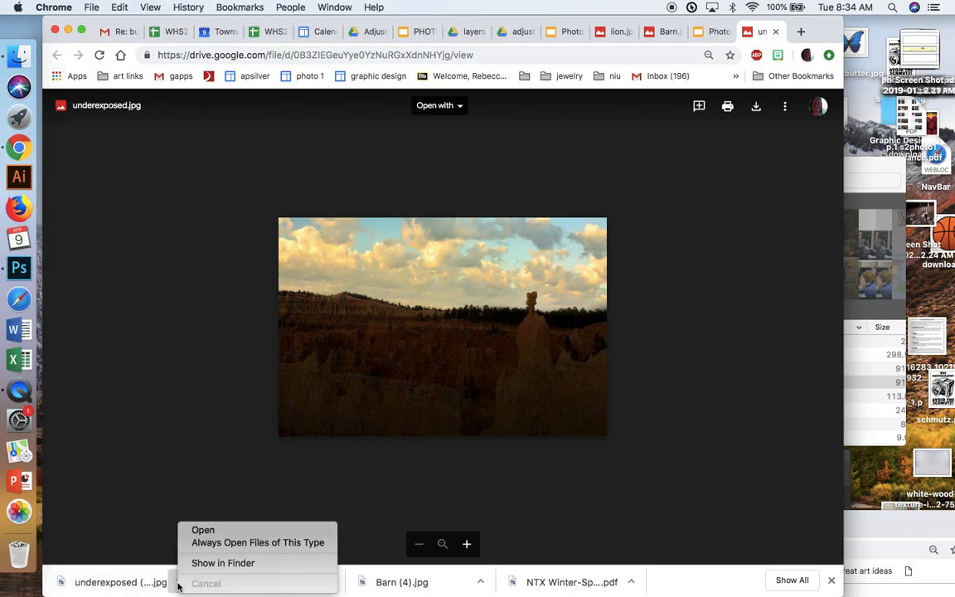
pyautogui.click(209, 563)
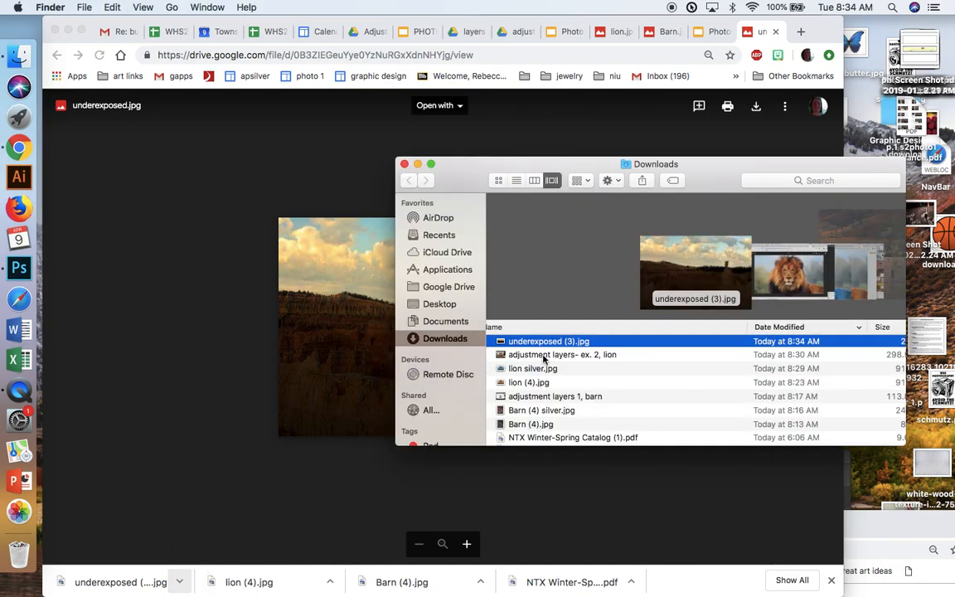
pyautogui.moveTo(529, 341); pyautogui.dragTo(33, 266)
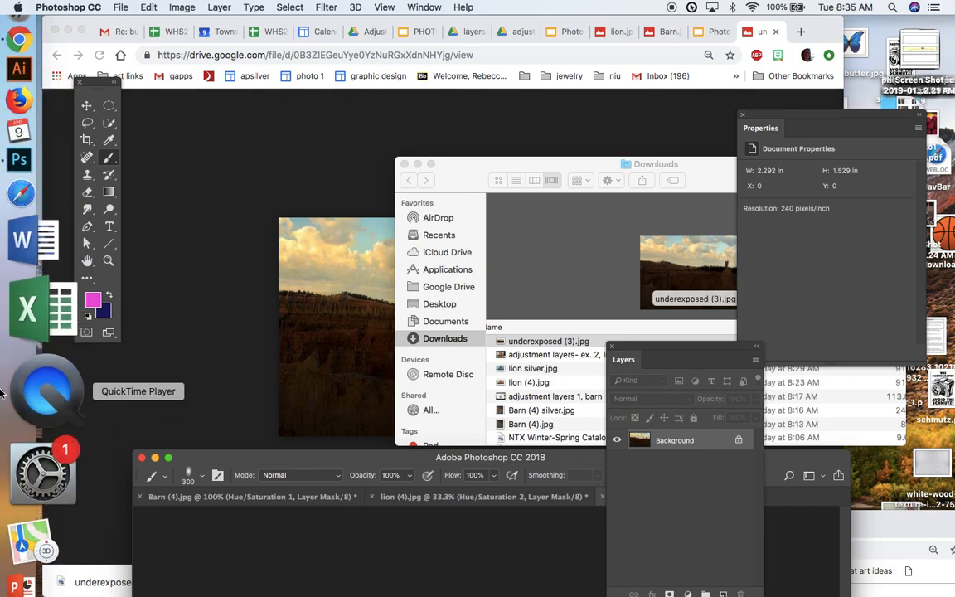
pyautogui.moveTo(199, 463); pyautogui.dragTo(107, 28)
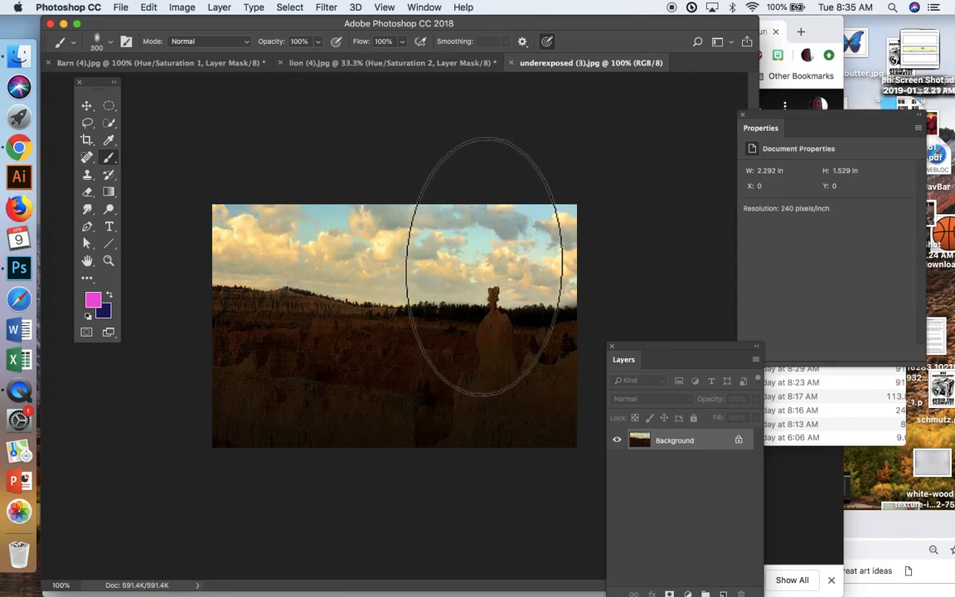
# Step: Reduce the brush size to 150 px
pyautogui.press('[')
pyautogui.press('[')
pyautogui.press('[')
pyautogui.press('[')
pyautogui.press('super+equal')
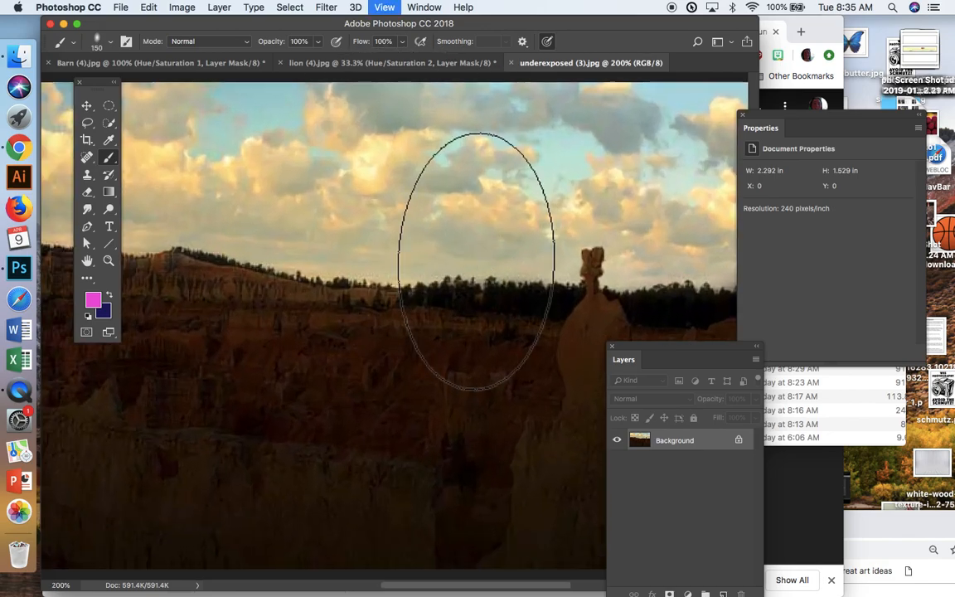
pyautogui.scroll(3, 475, 242)
pyautogui.hscroll(-2, 476, 242)
pyautogui.press('super+minus')
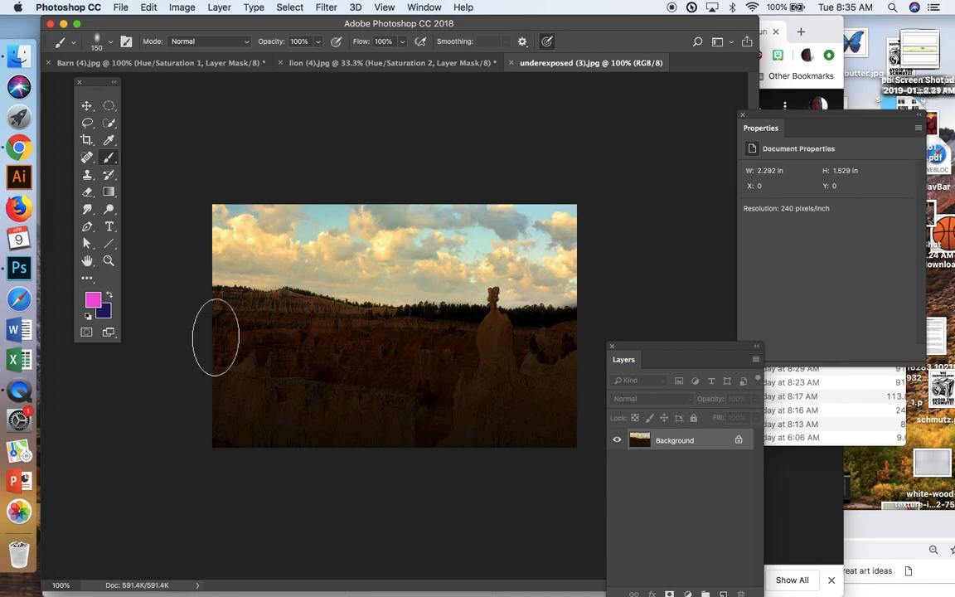
# Step: Add a Brightness/Contrast adjustment layer above the Background and set its Brightness to 126
pyautogui.moveTo(699, 345); pyautogui.dragTo(691, 110)
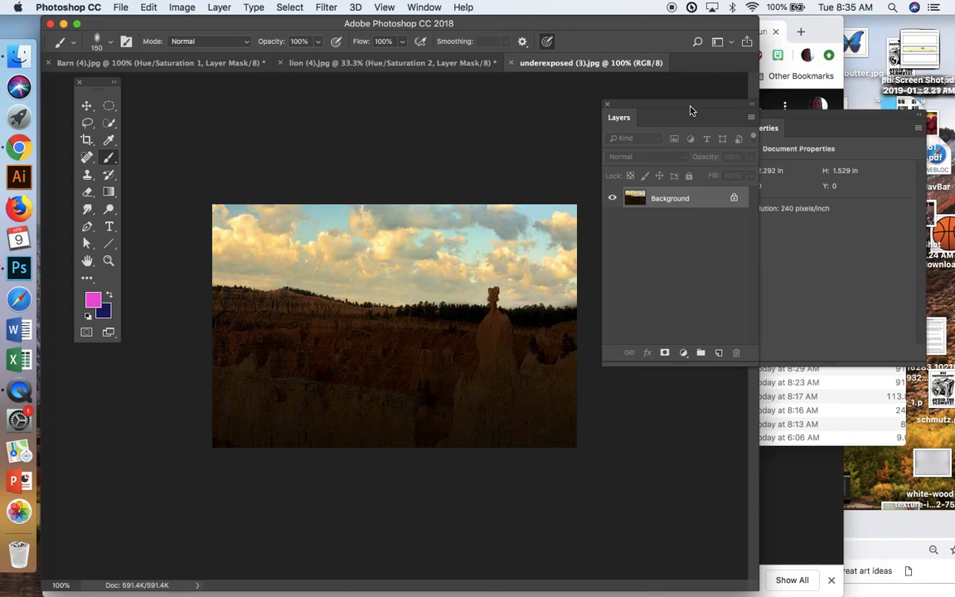
pyautogui.click(683, 355)
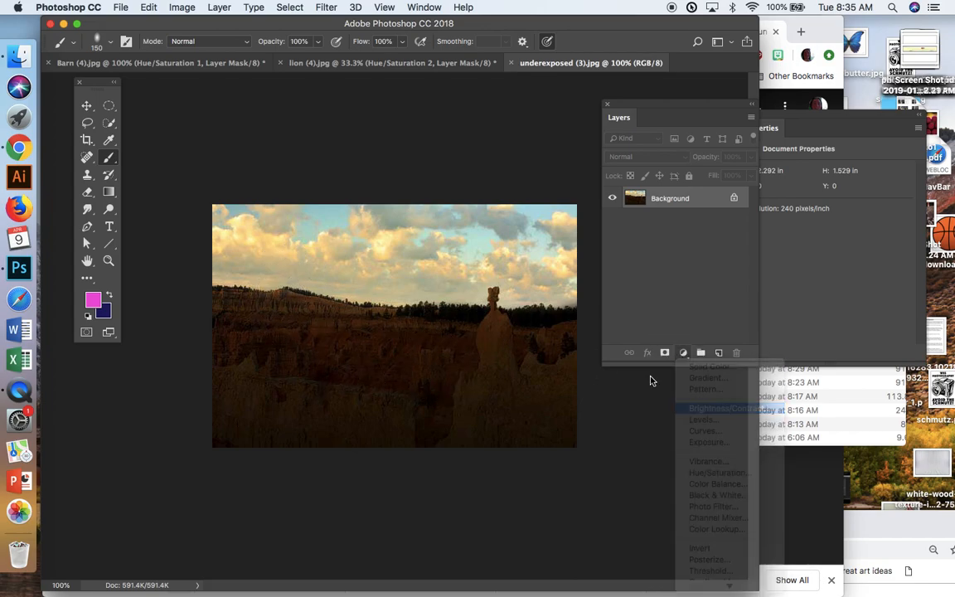
pyautogui.click(687, 406)
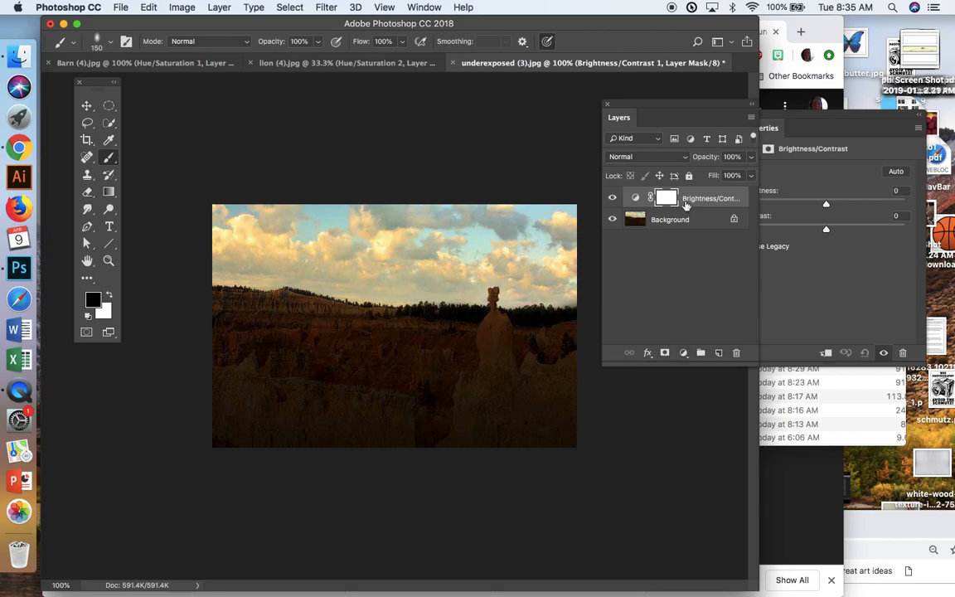
pyautogui.moveTo(826, 206); pyautogui.dragTo(893, 213)
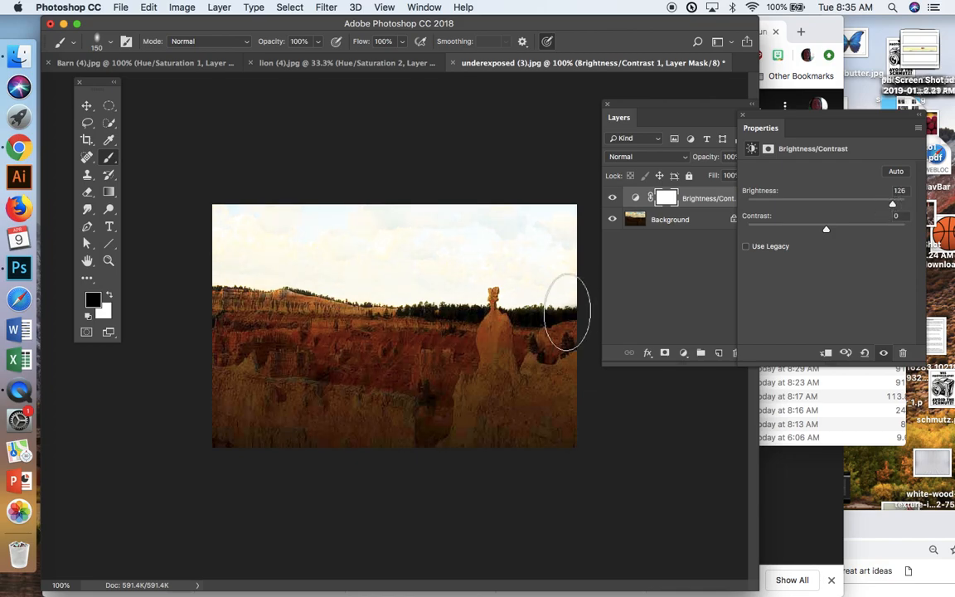
pyautogui.press('super+equal')
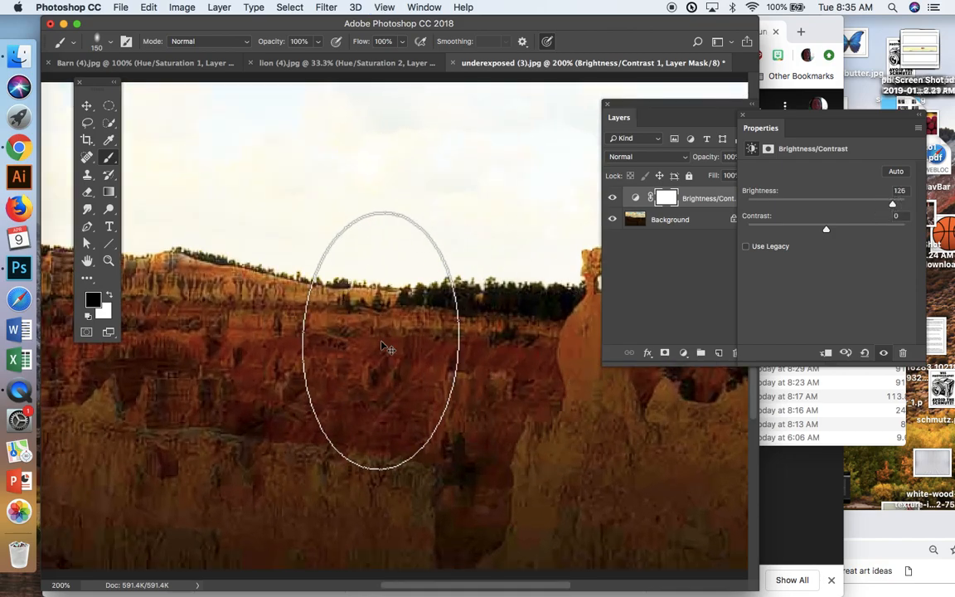
pyautogui.press('super+minus')
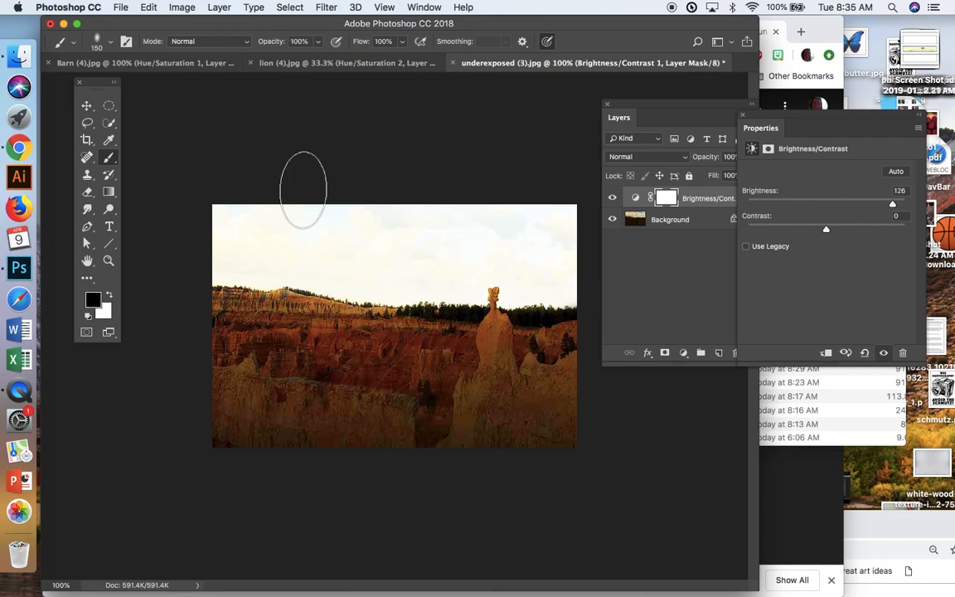
# Step: Target the Brightness/Contrast layer mask, make the brush tip fully round and reduce its size to 90 px
pyautogui.click(664, 198)
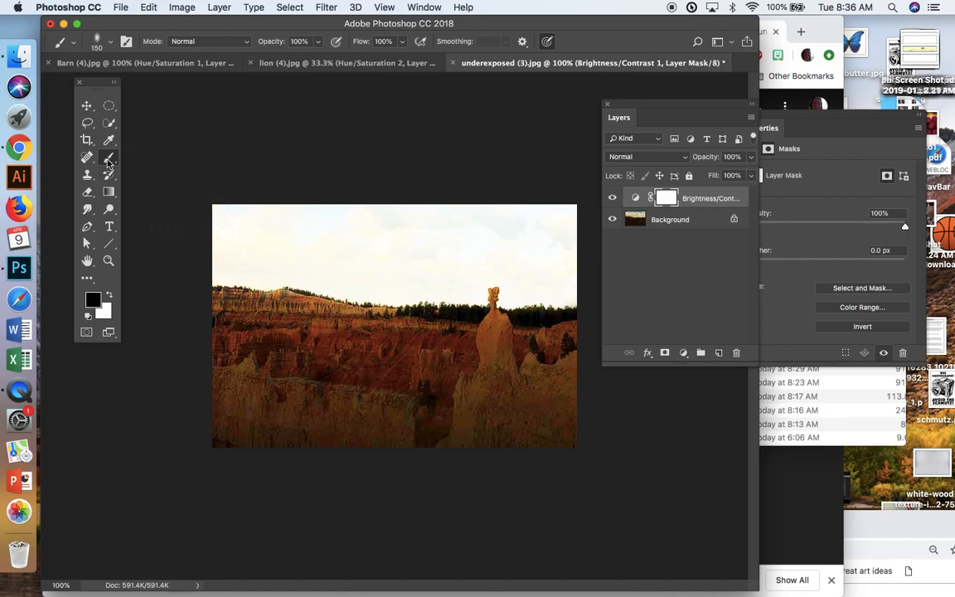
pyautogui.click(98, 40)
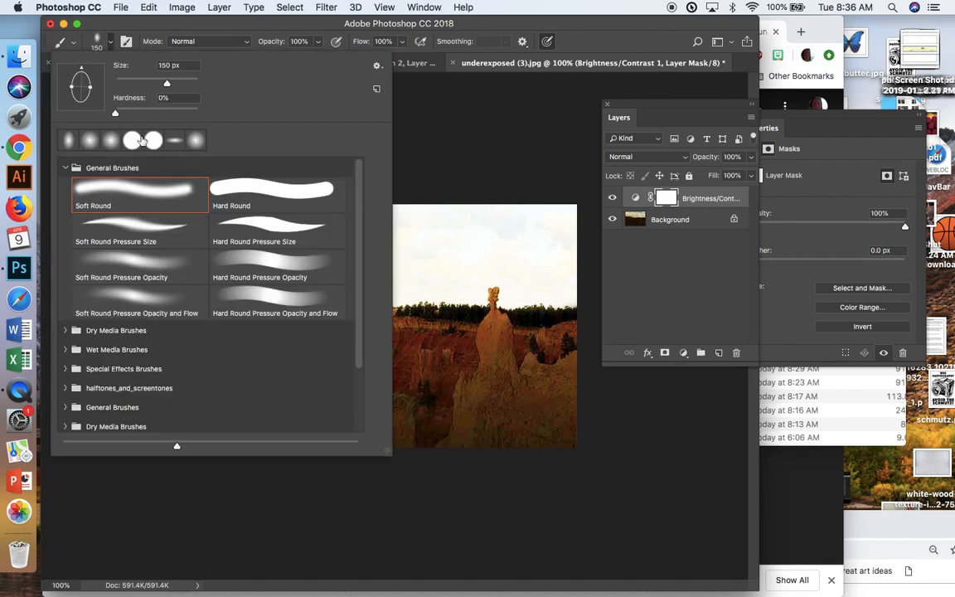
pyautogui.moveTo(90, 89); pyautogui.dragTo(95, 89)
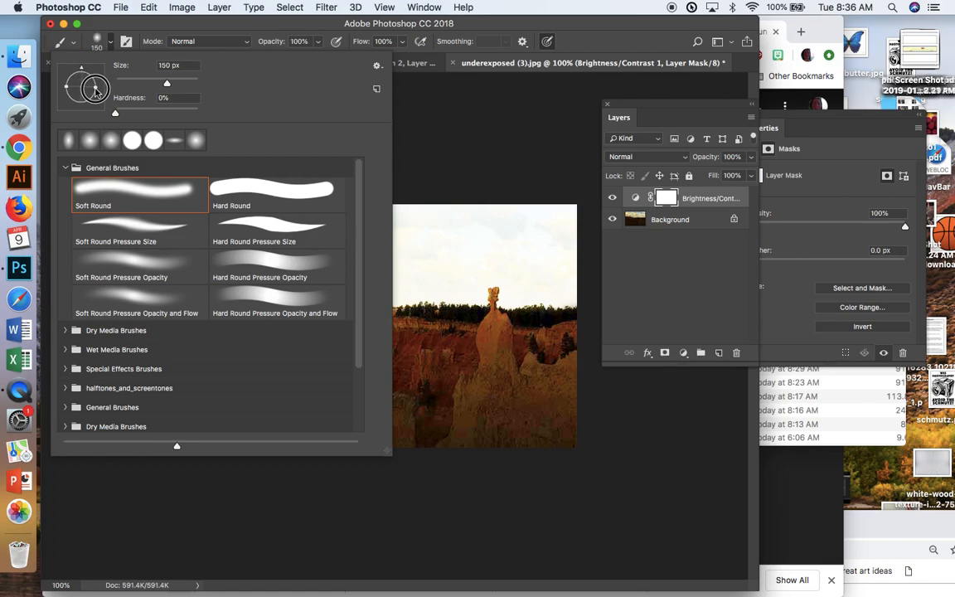
pyautogui.click(442, 138)
pyautogui.press('[')
pyautogui.press('[')
pyautogui.press('[')
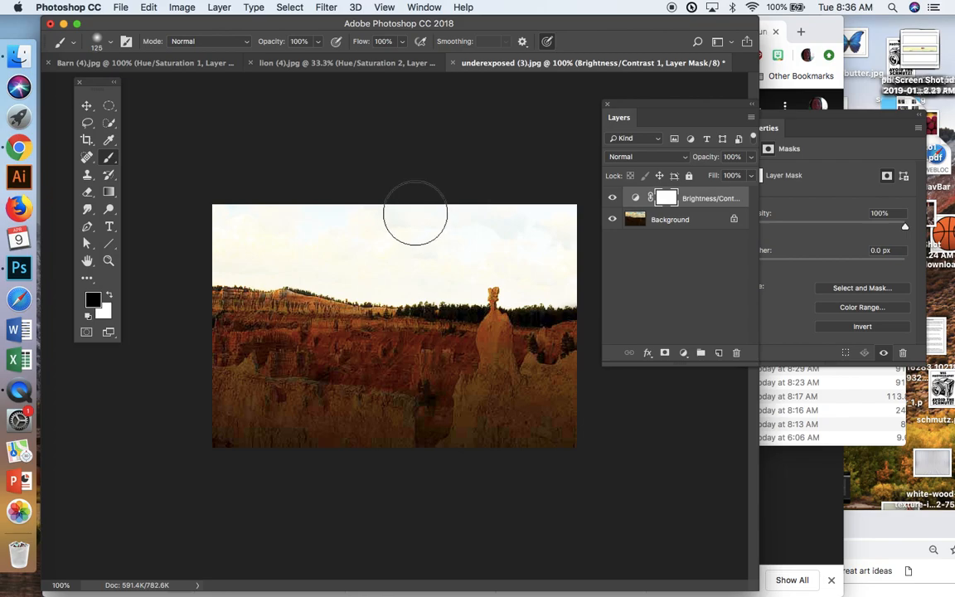
# Step: Paint black on the Brightness/Contrast mask over the upper right part of the sky with a Hard Round brush
pyautogui.click(109, 42)
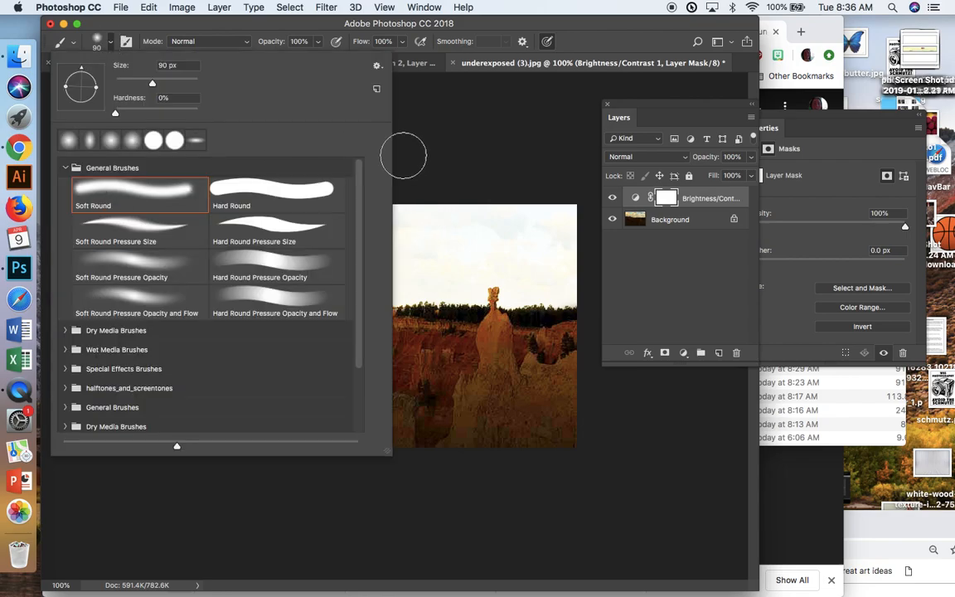
pyautogui.click(238, 207)
pyautogui.moveTo(475, 221)
pyautogui.mouseDown()
pyautogui.moveTo(540, 230)
pyautogui.moveTo(479, 213)
pyautogui.moveTo(421, 231)
pyautogui.moveTo(452, 243)
pyautogui.moveTo(407, 243)
pyautogui.moveTo(433, 234)
pyautogui.moveTo(348, 209)
pyautogui.mouseUp()
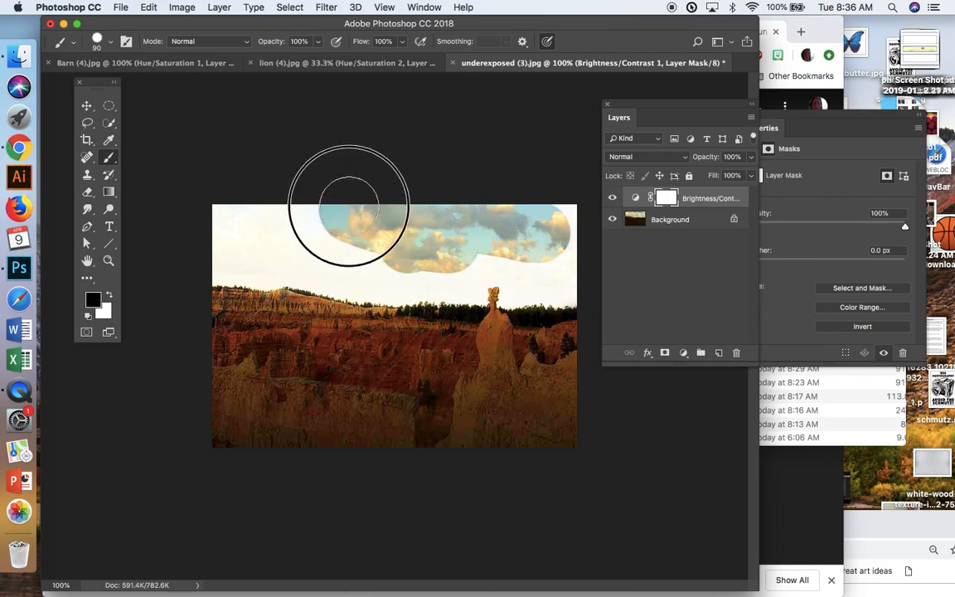
# Step: Paint black on the mask over the hard edges and the rest of the sky with a Soft Round brush enlarged to 125 px
pyautogui.click(99, 39)
pyautogui.click(94, 193)
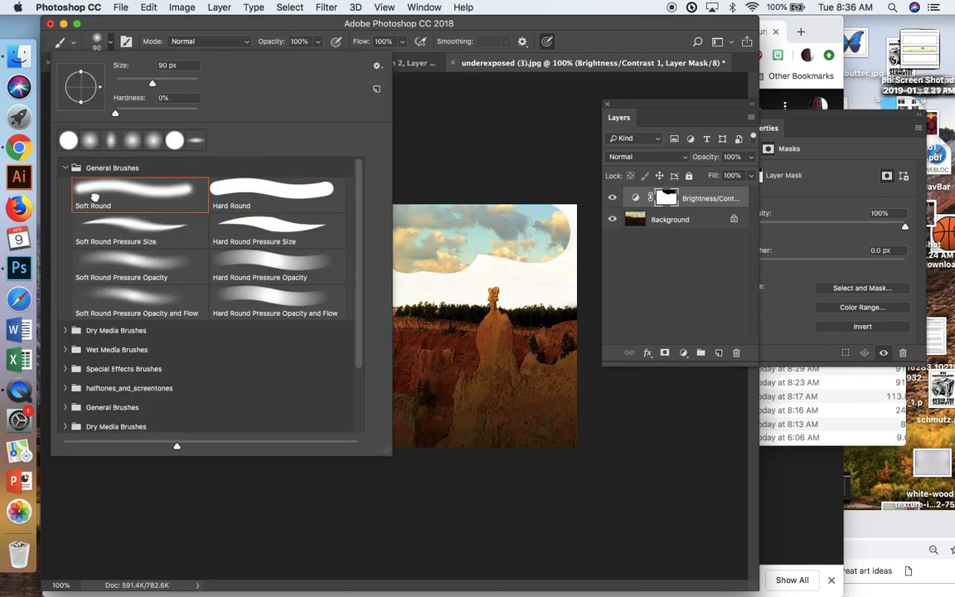
pyautogui.click(465, 244)
pyautogui.moveTo(464, 247)
pyautogui.mouseDown()
pyautogui.moveTo(509, 243)
pyautogui.moveTo(538, 256)
pyautogui.moveTo(559, 214)
pyautogui.moveTo(550, 220)
pyautogui.mouseUp()
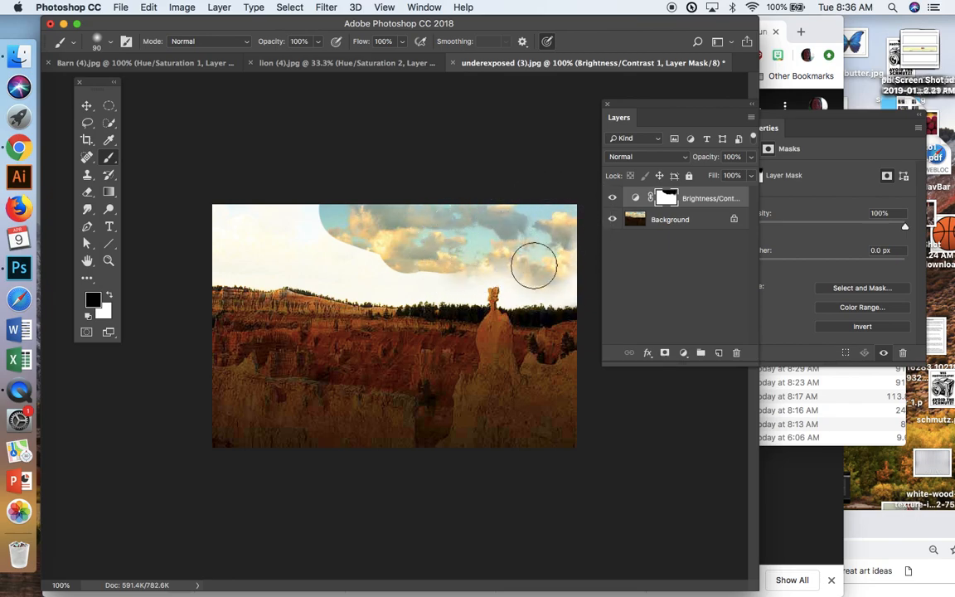
pyautogui.press(']')
pyautogui.press(']')
pyautogui.moveTo(537, 261)
pyautogui.mouseDown()
pyautogui.moveTo(391, 240)
pyautogui.moveTo(549, 268)
pyautogui.moveTo(286, 252)
pyautogui.moveTo(271, 242)
pyautogui.moveTo(397, 258)
pyautogui.mouseUp()
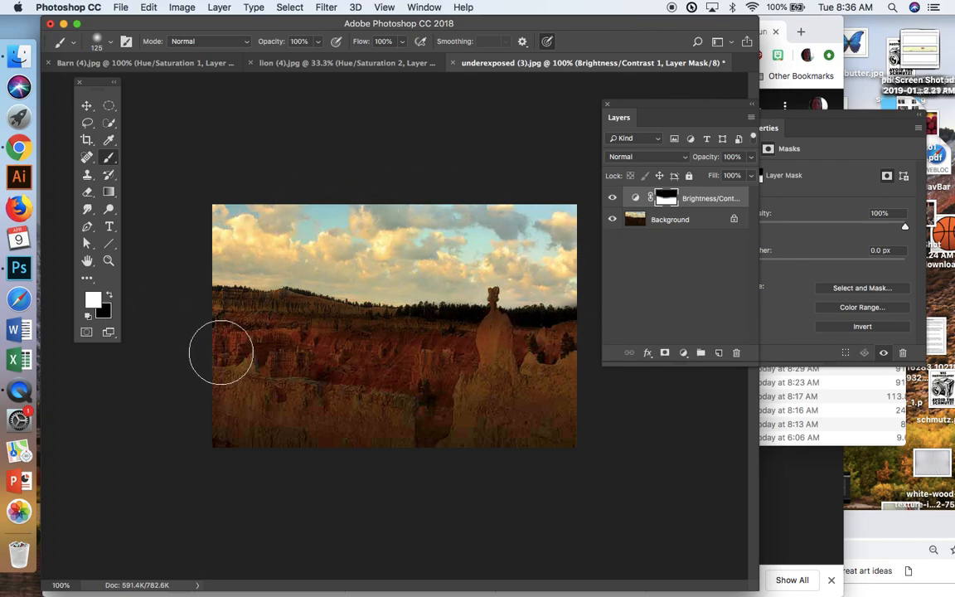
# Step: Paint white on the mask along the red rocks below the horizon with a smaller soft brush of 60 px
pyautogui.press('[')
pyautogui.press('[')
pyautogui.press('[')
pyautogui.press('[')
pyautogui.press('[')
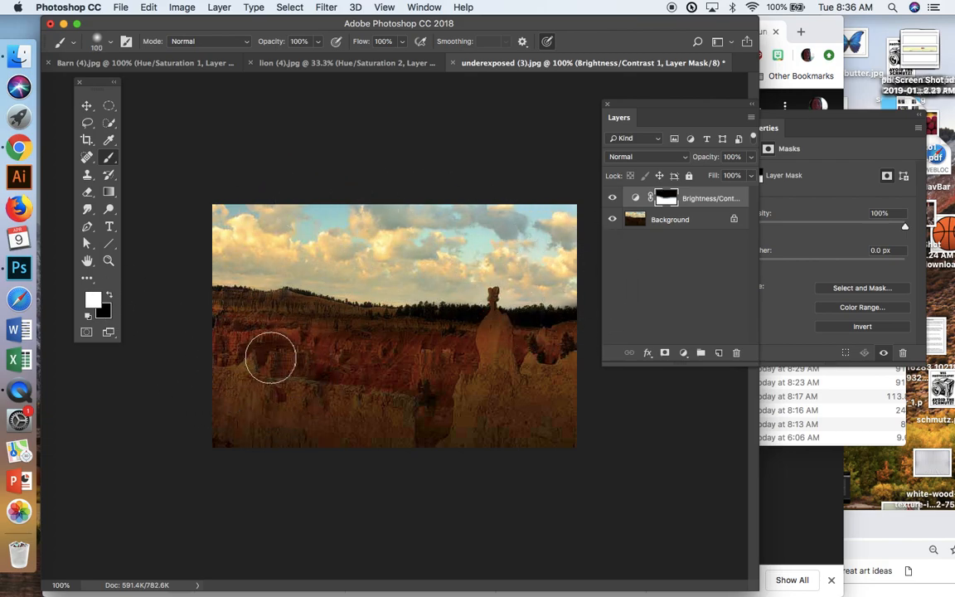
pyautogui.moveTo(254, 341)
pyautogui.mouseDown()
pyautogui.moveTo(224, 320)
pyautogui.moveTo(393, 347)
pyautogui.moveTo(318, 326)
pyautogui.moveTo(420, 345)
pyautogui.moveTo(487, 347)
pyautogui.moveTo(491, 340)
pyautogui.moveTo(471, 333)
pyautogui.moveTo(571, 349)
pyautogui.moveTo(545, 335)
pyautogui.moveTo(290, 370)
pyautogui.moveTo(274, 348)
pyautogui.mouseUp()
# Step: Paint white on the mask over the tall rock spire and its narrow top with a fine soft brush of 8 px
pyautogui.press('super+equal')
pyautogui.press('super+equal')
pyautogui.press('super+equal')
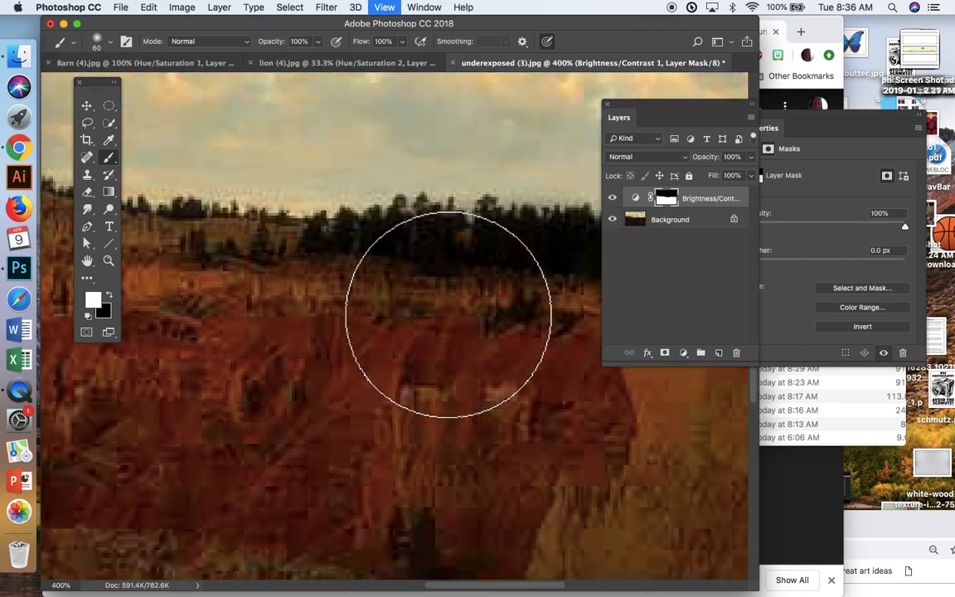
pyautogui.hscroll(5, 449, 315)
pyautogui.press('[')
pyautogui.press('[')
pyautogui.press('[')
pyautogui.press('[')
pyautogui.press('[')
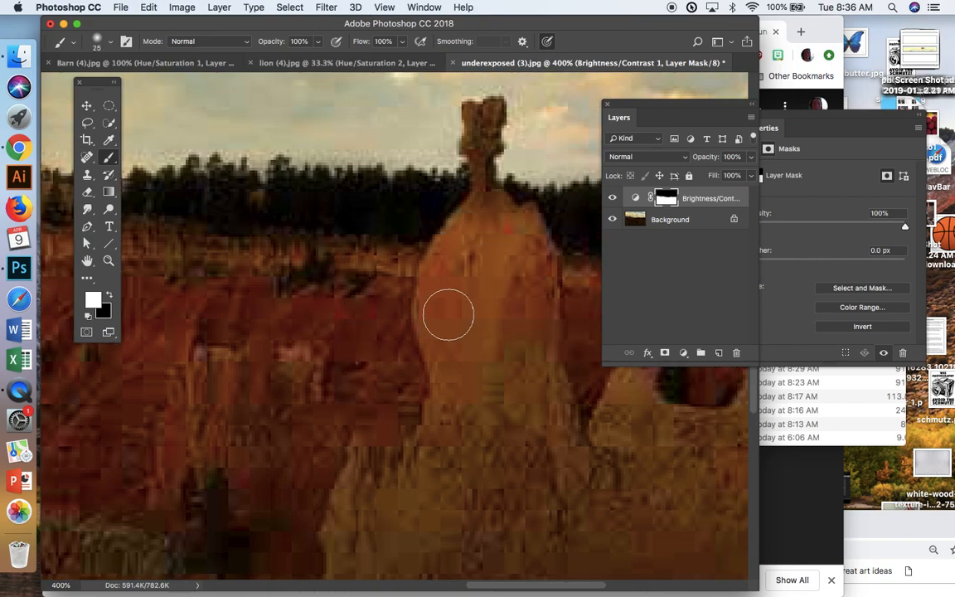
pyautogui.scroll(5, 449, 315)
pyautogui.hscroll(2, 449, 315)
pyautogui.moveTo(420, 271)
pyautogui.mouseDown()
pyautogui.moveTo(424, 342)
pyautogui.moveTo(394, 353)
pyautogui.moveTo(388, 338)
pyautogui.moveTo(367, 372)
pyautogui.moveTo(420, 336)
pyautogui.moveTo(505, 358)
pyautogui.moveTo(451, 335)
pyautogui.moveTo(475, 371)
pyautogui.moveTo(491, 360)
pyautogui.moveTo(404, 376)
pyautogui.moveTo(369, 348)
pyautogui.moveTo(386, 343)
pyautogui.moveTo(485, 402)
pyautogui.moveTo(453, 377)
pyautogui.moveTo(392, 372)
pyautogui.mouseUp()
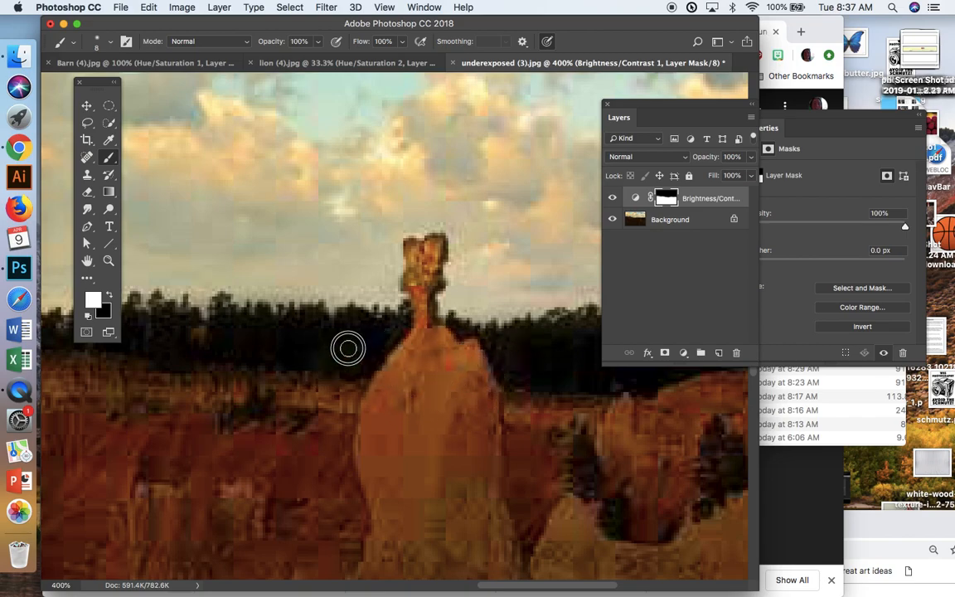
# Step: Compare the whole image with the Brightness/Contrast layer hidden and shown
pyautogui.press('super+minus')
pyautogui.press('super+minus')
pyautogui.press('super+minus')
pyautogui.press('super+minus')
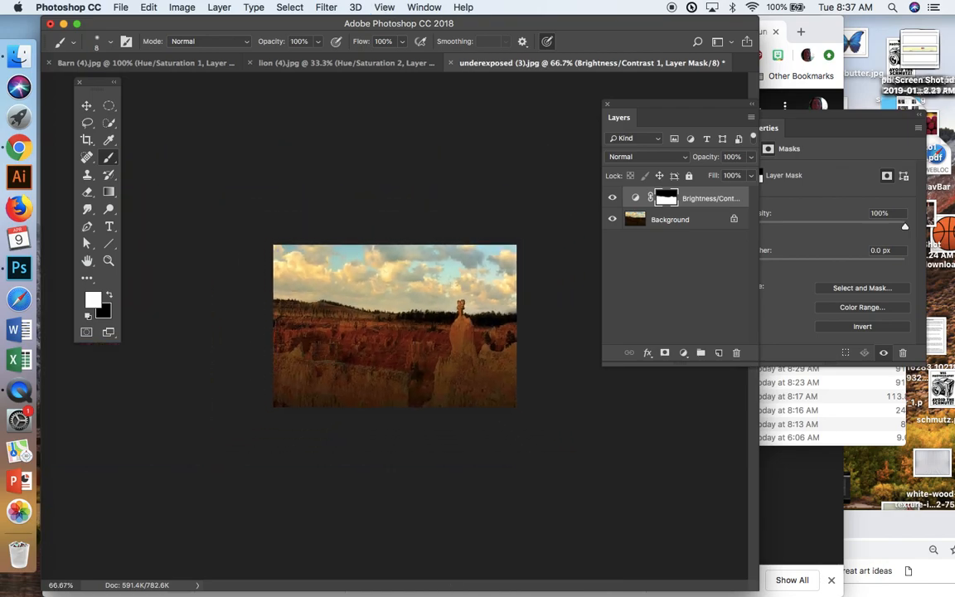
pyautogui.click(613, 199)
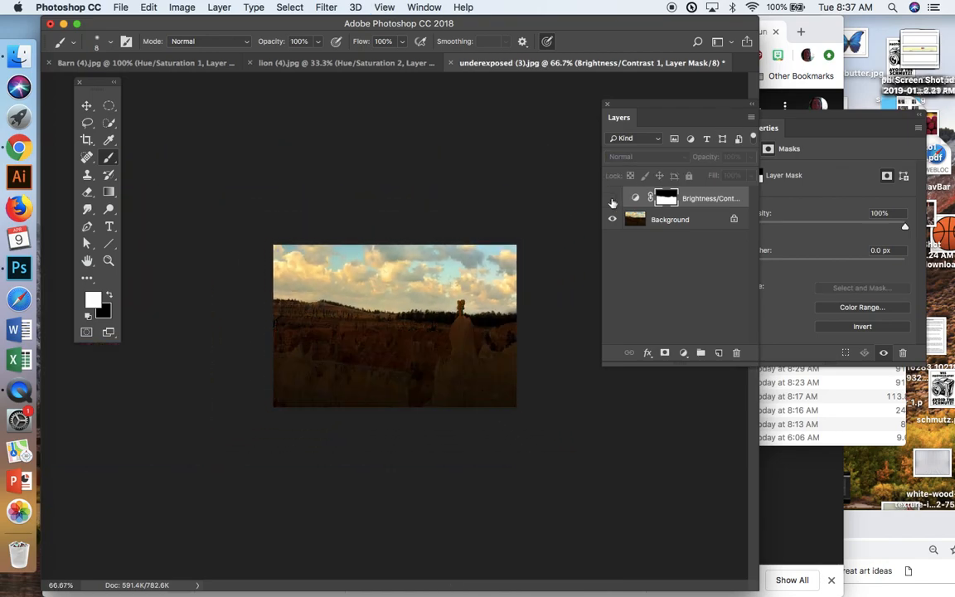
pyautogui.click(613, 199)
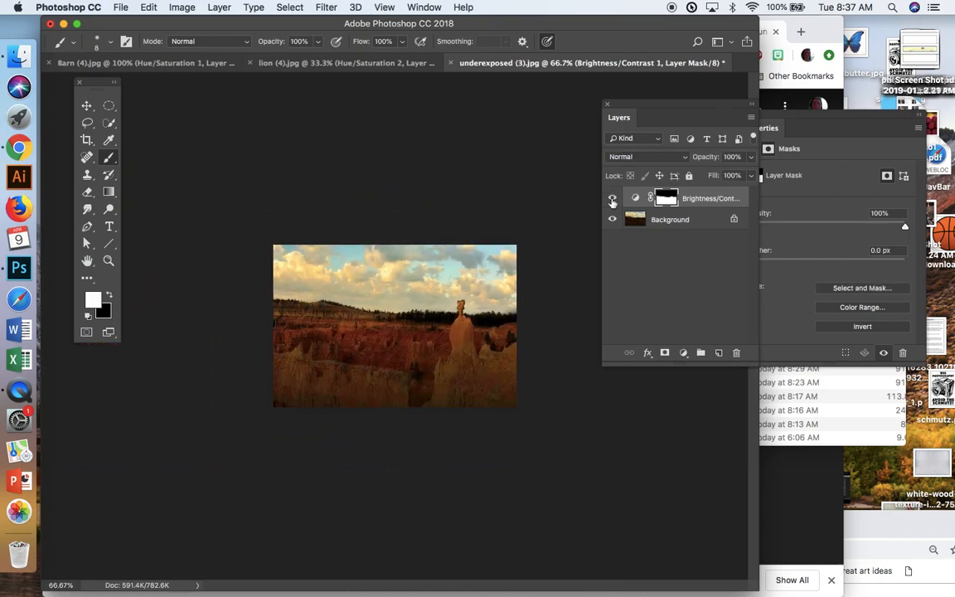
pyautogui.press('super+plus')
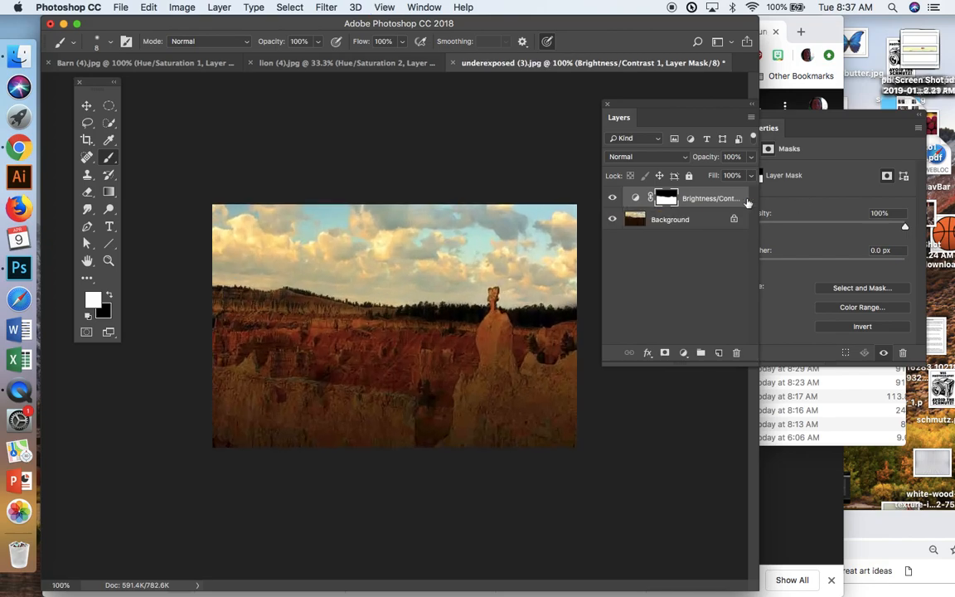
# Step: Set the adjustment layer's Brightness to 150 and Contrast to 31, and compare the image with and without it
pyautogui.click(711, 200)
pyautogui.click(805, 190)
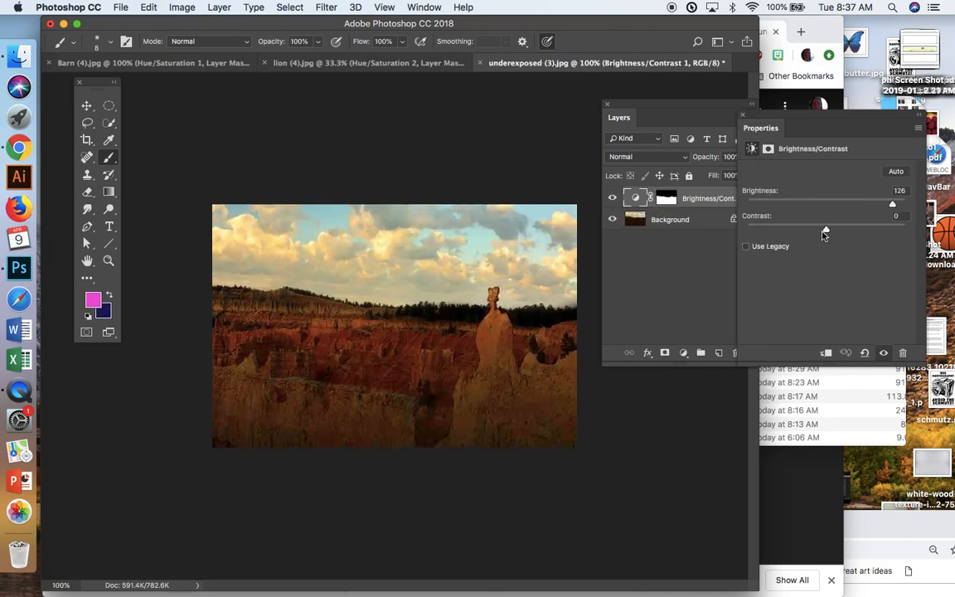
pyautogui.moveTo(826, 232); pyautogui.dragTo(841, 233)
pyautogui.moveTo(891, 209); pyautogui.dragTo(930, 207)
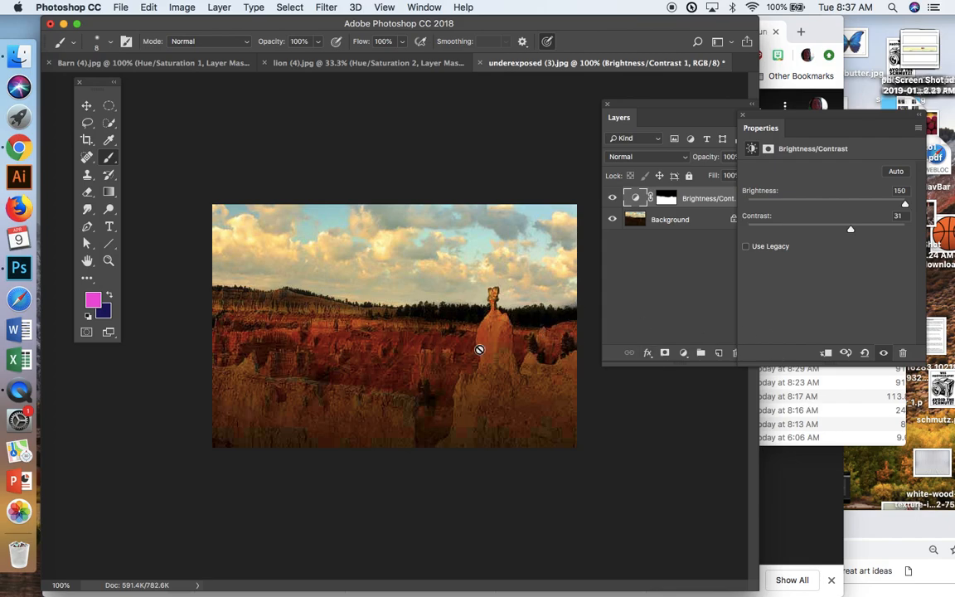
pyautogui.click(612, 199)
pyautogui.click(612, 198)
# Step: Add a Levels adjustment layer with the midtone input at 1.48 and target its layer mask
pyautogui.click(684, 353)
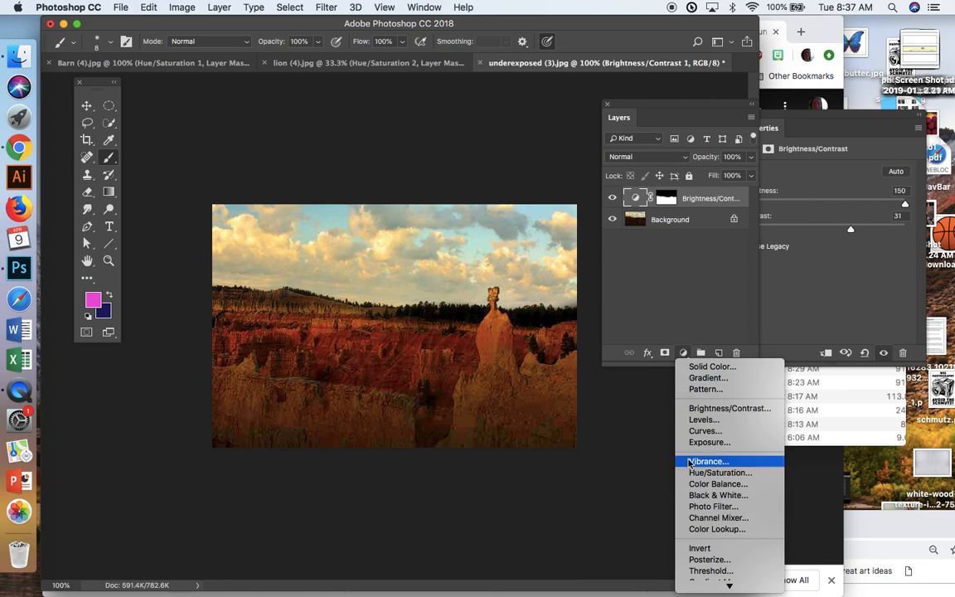
pyautogui.click(697, 420)
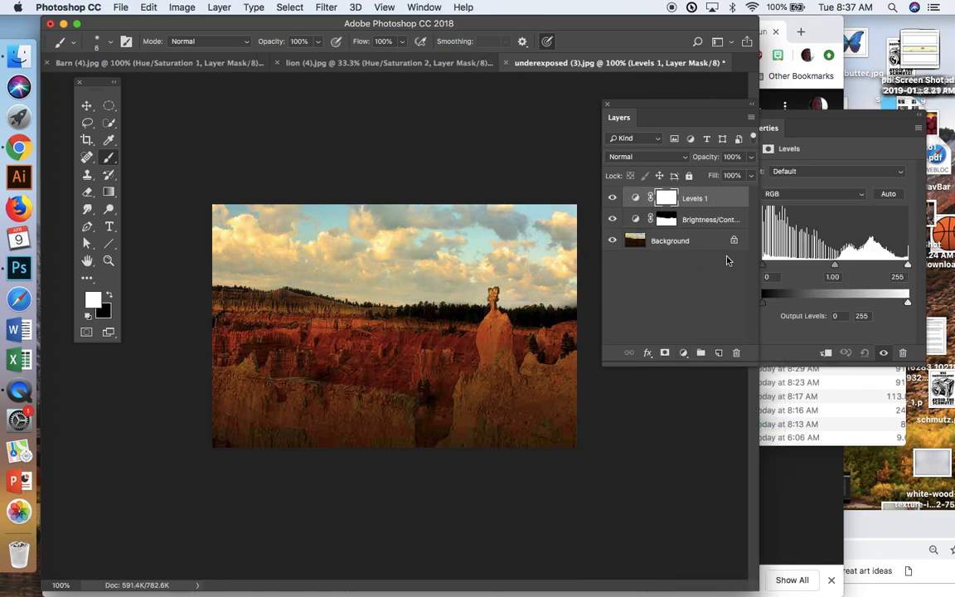
pyautogui.moveTo(835, 265); pyautogui.dragTo(816, 265)
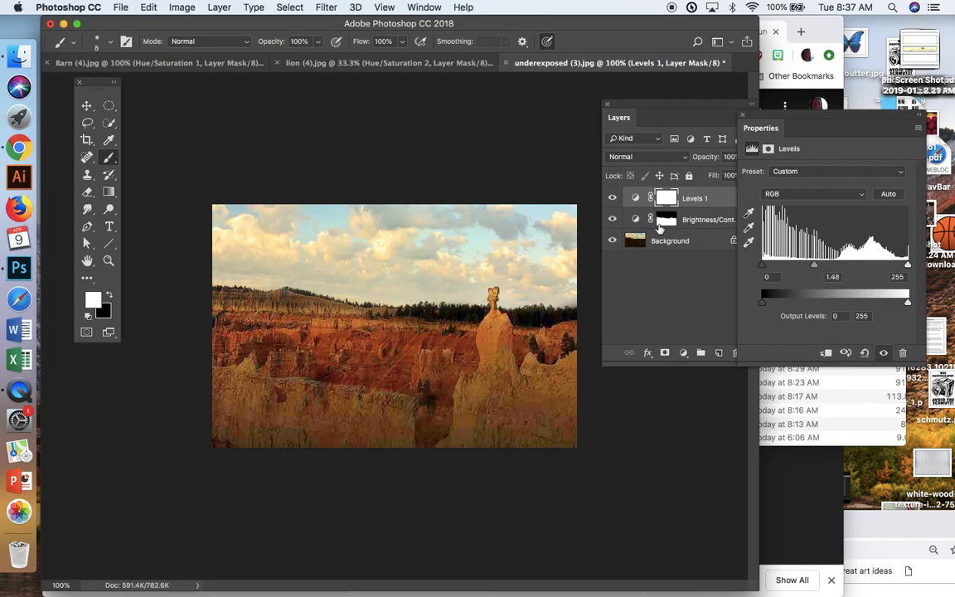
pyautogui.click(667, 197)
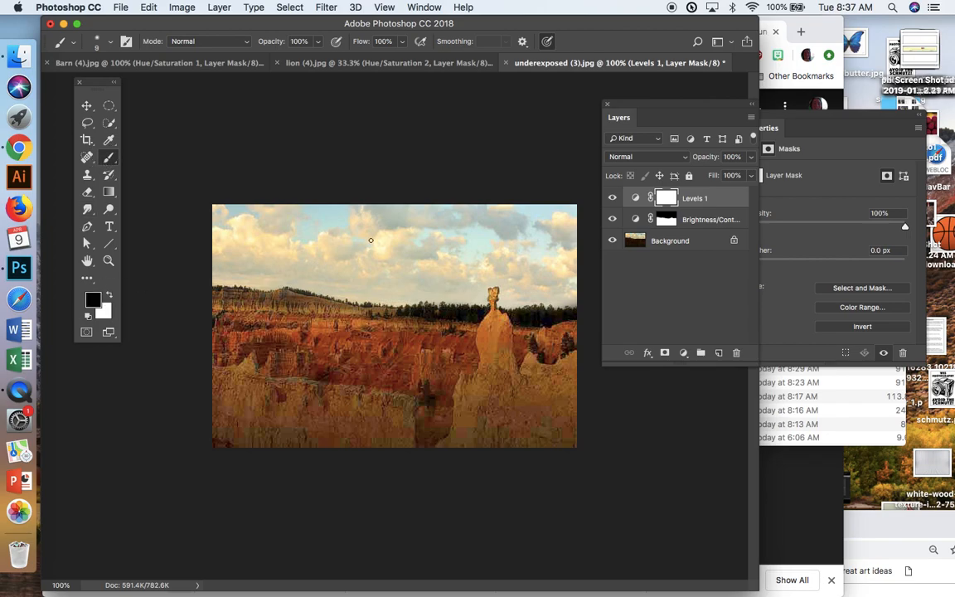
# Step: Paint black over the sky on the Levels layer mask with a 70 px brush
pyautogui.moveTo(371, 240)
pyautogui.mouseDown()
pyautogui.moveTo(414, 232)
pyautogui.moveTo(361, 234)
pyautogui.moveTo(452, 228)
pyautogui.moveTo(480, 256)
pyautogui.moveTo(398, 290)
pyautogui.moveTo(444, 272)
pyautogui.moveTo(563, 261)
pyautogui.moveTo(466, 250)
pyautogui.moveTo(536, 262)
pyautogui.moveTo(525, 278)
pyautogui.moveTo(559, 277)
pyautogui.moveTo(558, 209)
pyautogui.moveTo(444, 280)
pyautogui.moveTo(199, 235)
pyautogui.moveTo(395, 238)
pyautogui.moveTo(231, 228)
pyautogui.moveTo(259, 218)
pyautogui.moveTo(251, 243)
pyautogui.moveTo(228, 247)
pyautogui.moveTo(219, 271)
pyautogui.moveTo(363, 257)
pyautogui.moveTo(388, 281)
pyautogui.moveTo(269, 265)
pyautogui.moveTo(414, 301)
pyautogui.moveTo(478, 266)
pyautogui.moveTo(512, 287)
pyautogui.moveTo(471, 296)
pyautogui.moveTo(575, 300)
pyautogui.moveTo(543, 202)
pyautogui.moveTo(403, 225)
pyautogui.moveTo(181, 230)
pyautogui.moveTo(211, 246)
pyautogui.mouseUp()
# Step: Paint white on the Levels mask over the rock spire's narrow top and neck with a 9 px brush
pyautogui.press('super+plus')
pyautogui.press('super+plus')
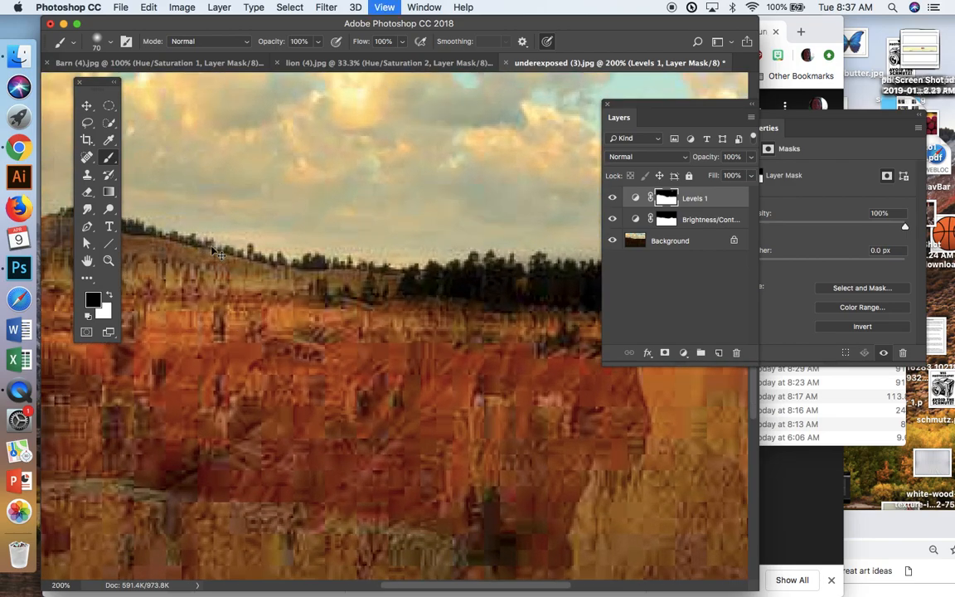
pyautogui.hscroll(5, 212, 247)
pyautogui.press('[')
pyautogui.press('[')
pyautogui.press('[')
pyautogui.press('[')
pyautogui.press('[')
pyautogui.press('[')
pyautogui.press('[')
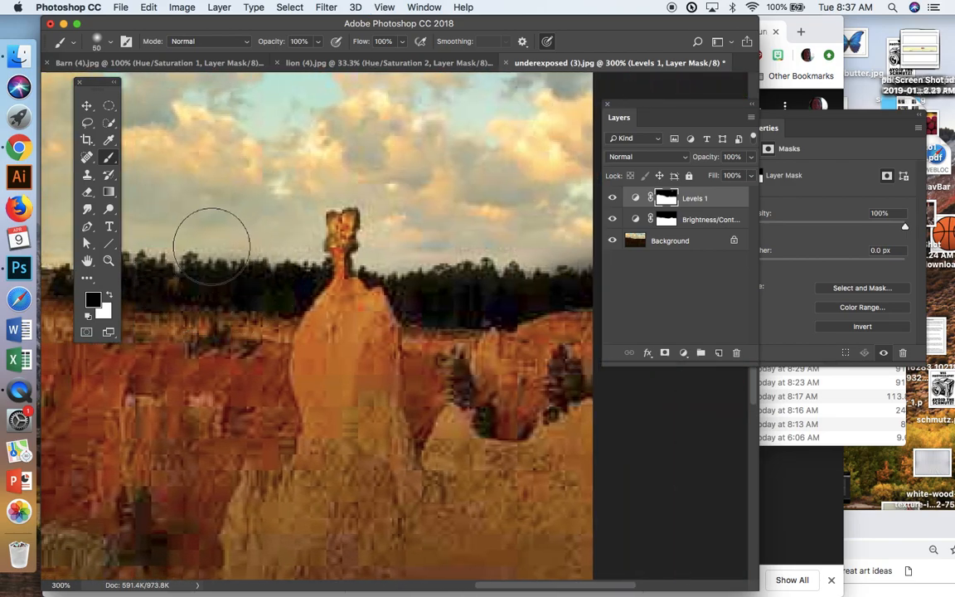
pyautogui.click(109, 299)
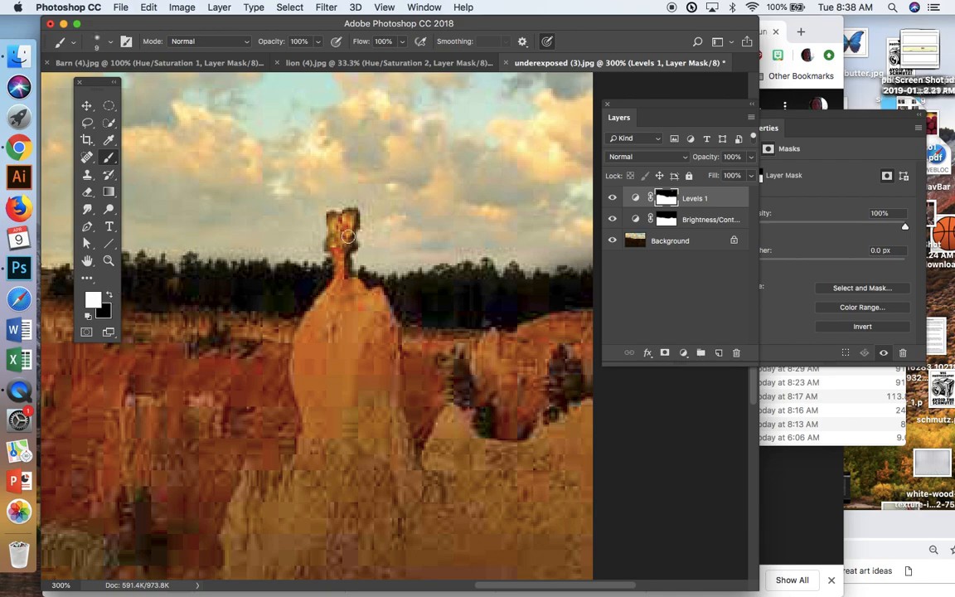
pyautogui.moveTo(338, 240); pyautogui.dragTo(341, 287)
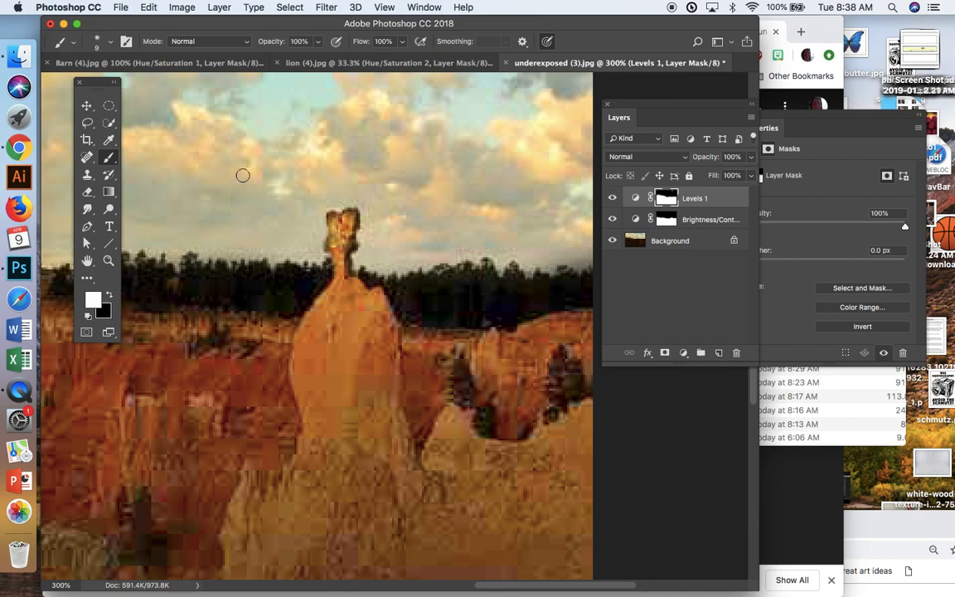
# Step: Save the image as a JPEG in Downloads, named "underexposed" followed by the teacher's last name, raising the JPEG quality
pyautogui.click(131, 8)
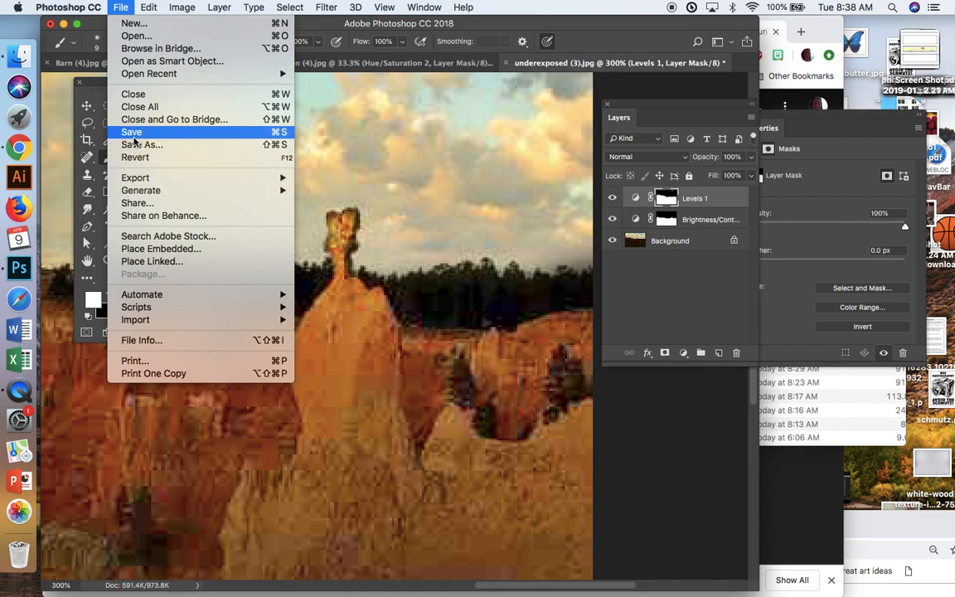
pyautogui.click(133, 144)
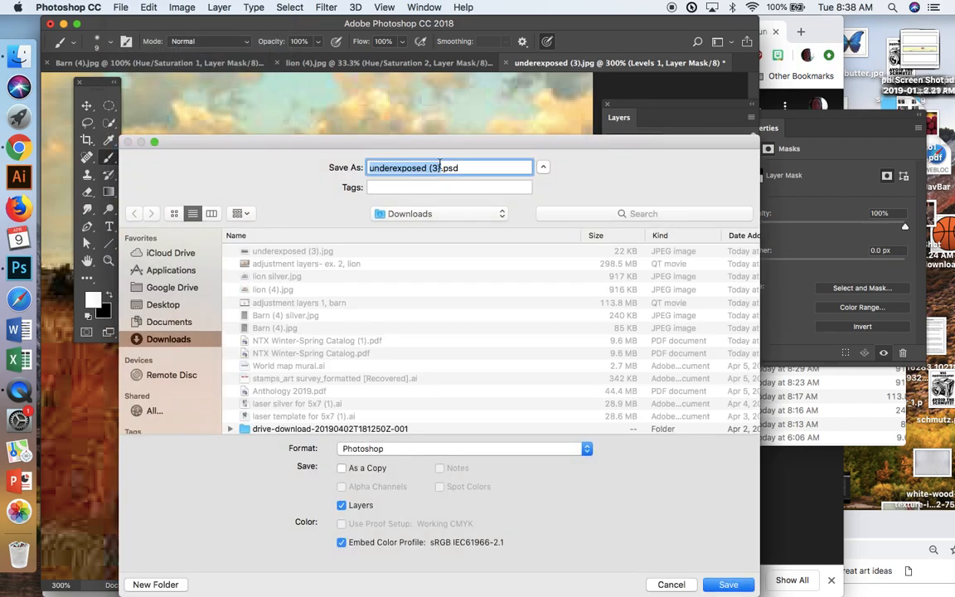
pyautogui.click(440, 168)
pyautogui.press('BackSpace')
pyautogui.press('BackSpace')
pyautogui.press('BackSpace')
pyautogui.write('silver')
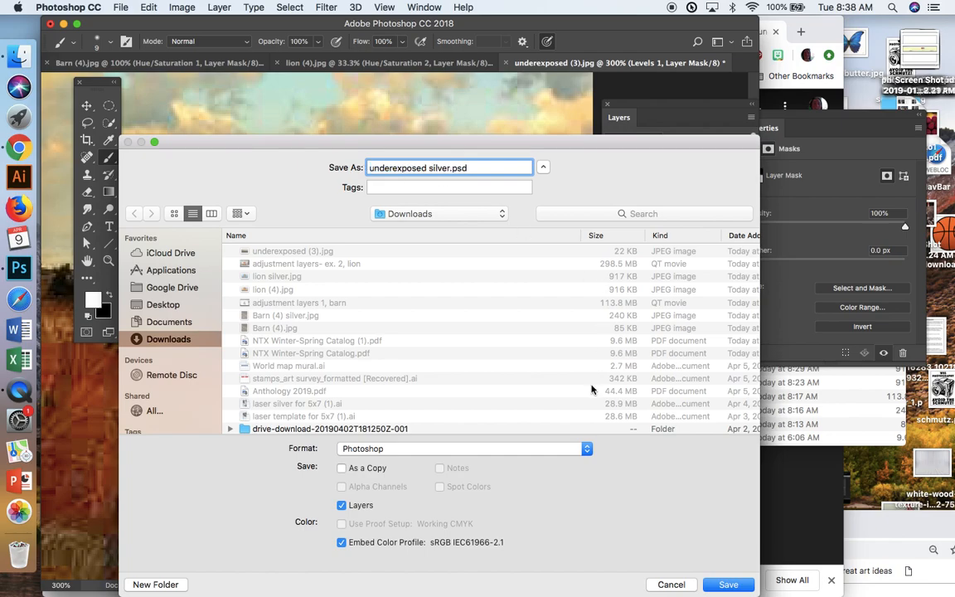
pyautogui.click(586, 449)
pyautogui.click(353, 483)
pyautogui.click(728, 585)
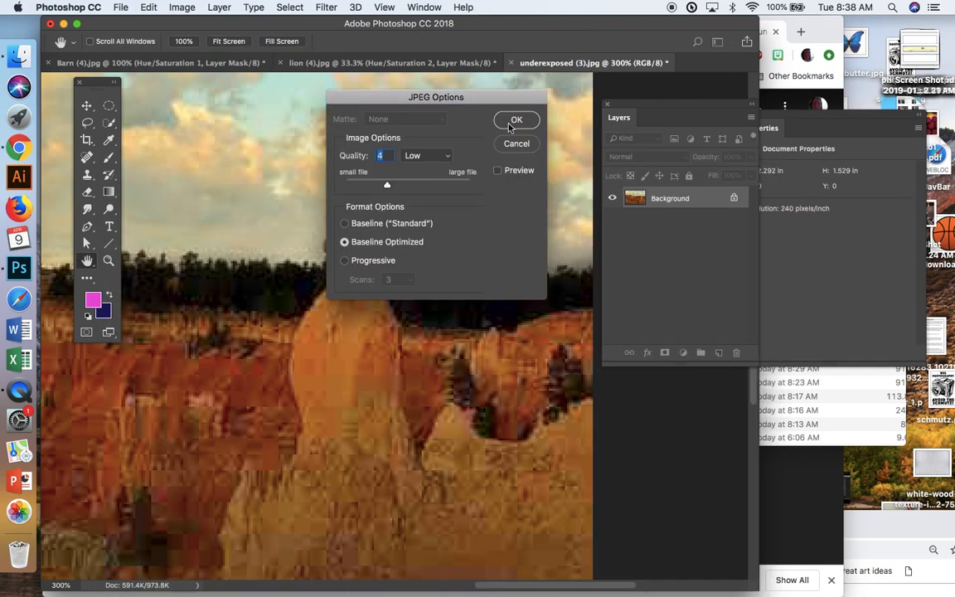
pyautogui.moveTo(420, 185); pyautogui.dragTo(479, 184)
pyautogui.click(516, 125)
# Step: Switch to Chrome and view the Photoshop exercises slides, followed by the PHOTO ONE CALENDAR S2 18/19 presentation
pyautogui.moveTo(558, 29); pyautogui.dragTo(505, 443)
pyautogui.click(342, 176)
pyautogui.click(563, 32)
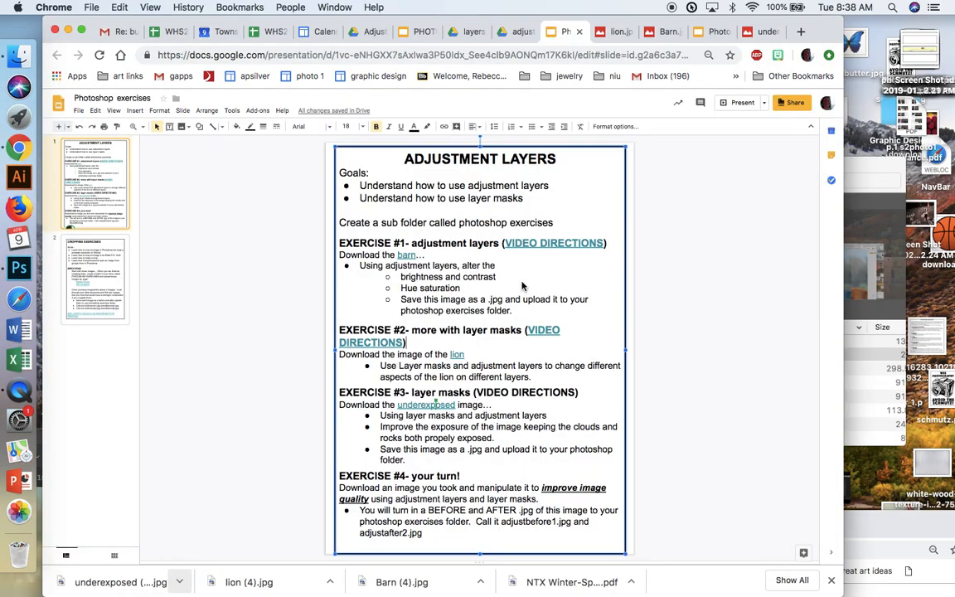
pyautogui.click(427, 30)
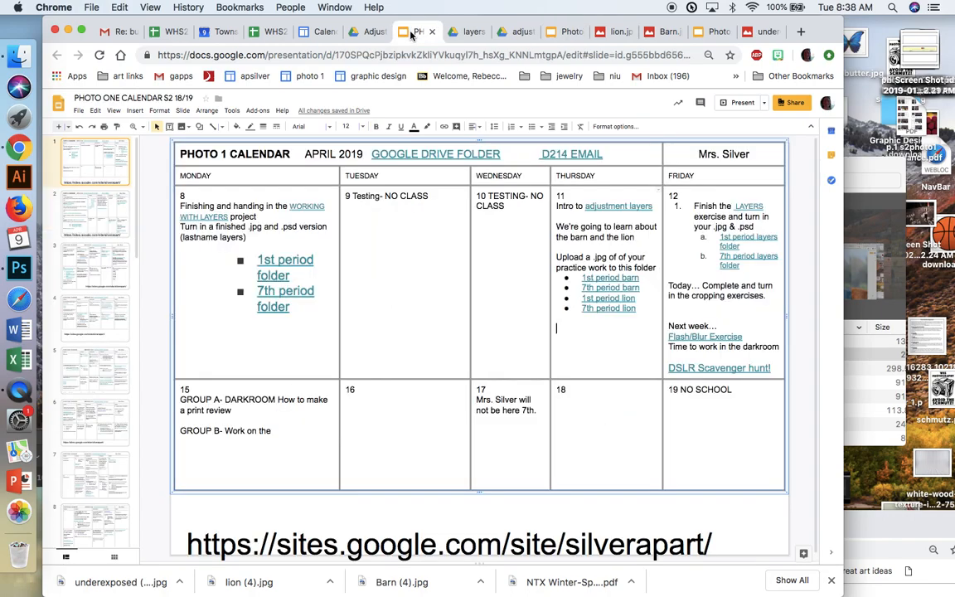